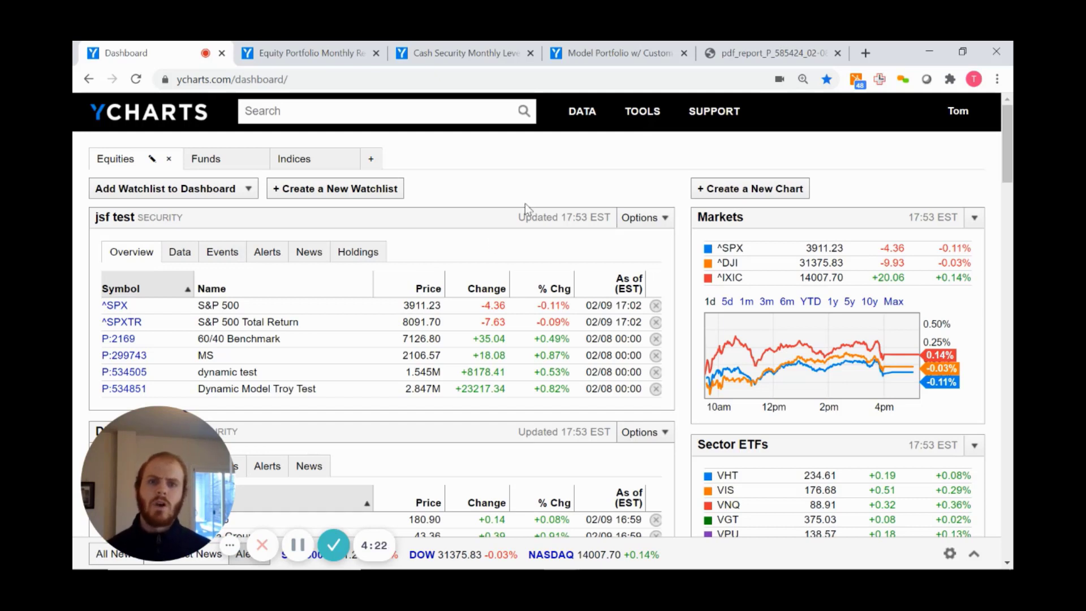
Open the Custom Securities list from the TOOLS menu
mouse_move(642, 113)
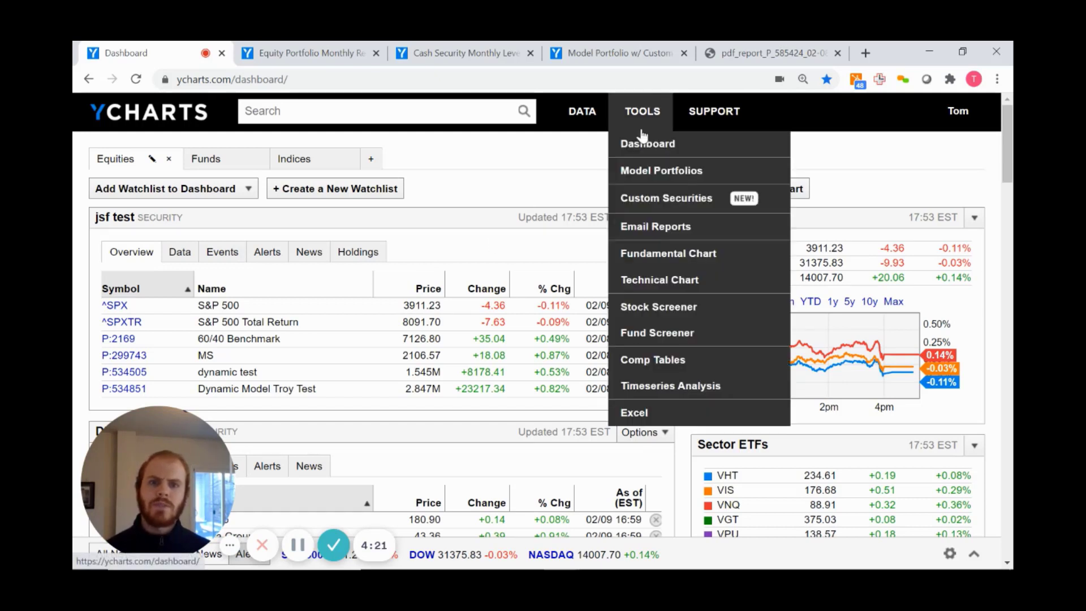
click(647, 200)
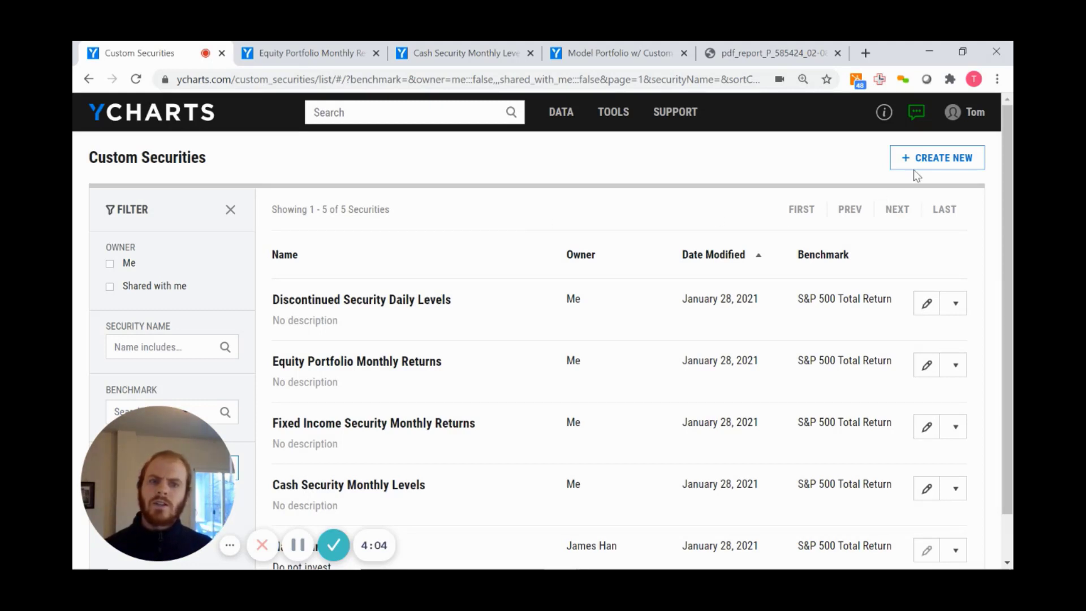
Create a new custom security and set its Upload Data frequency to Monthly Returns
click(927, 158)
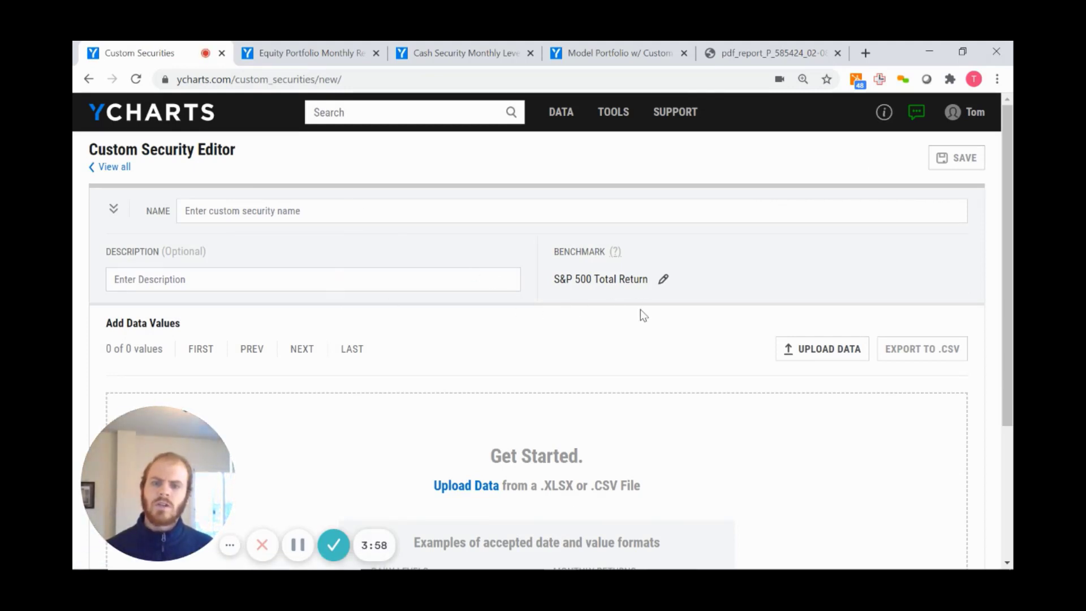
scroll(628, 373, down, 1)
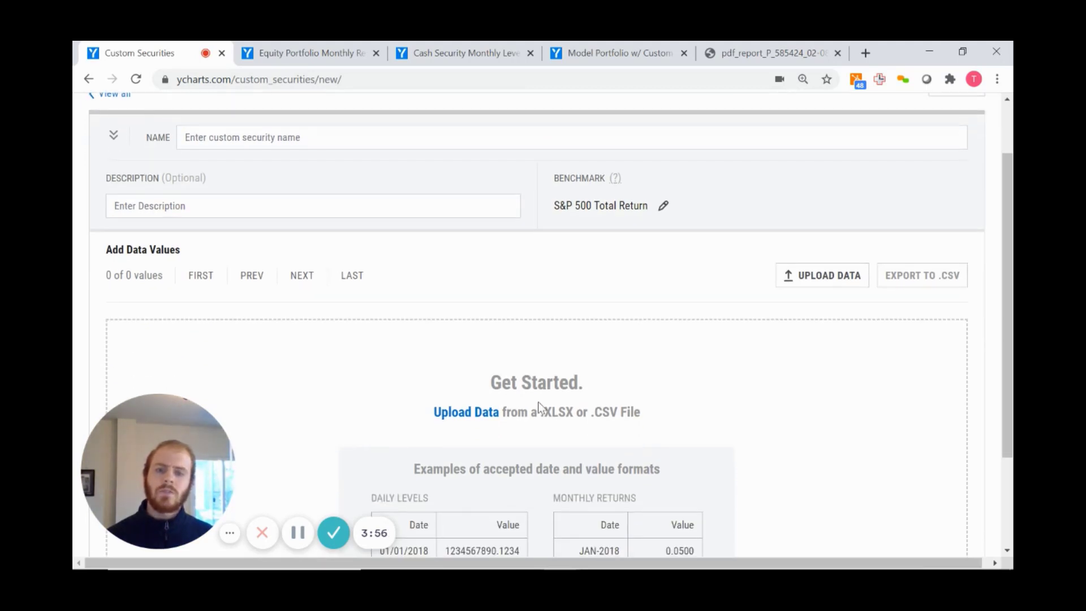
click(456, 413)
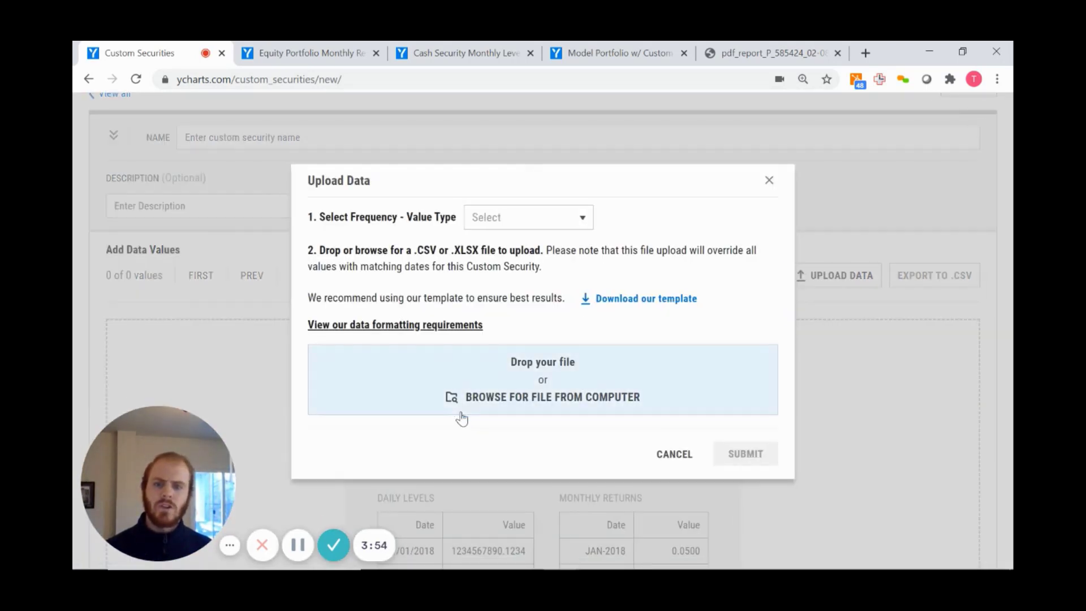
click(497, 220)
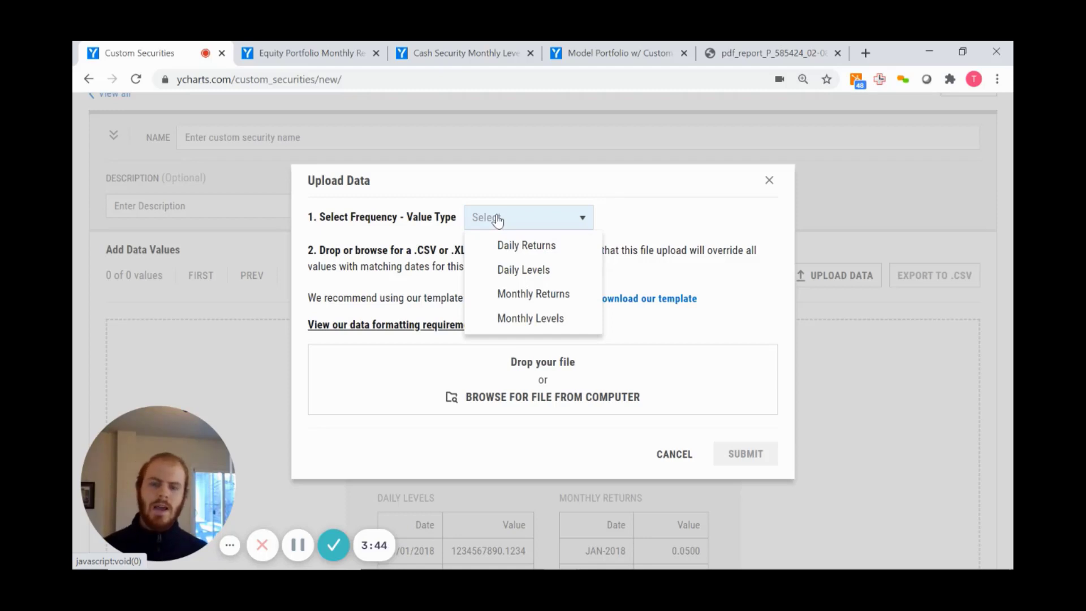
click(514, 303)
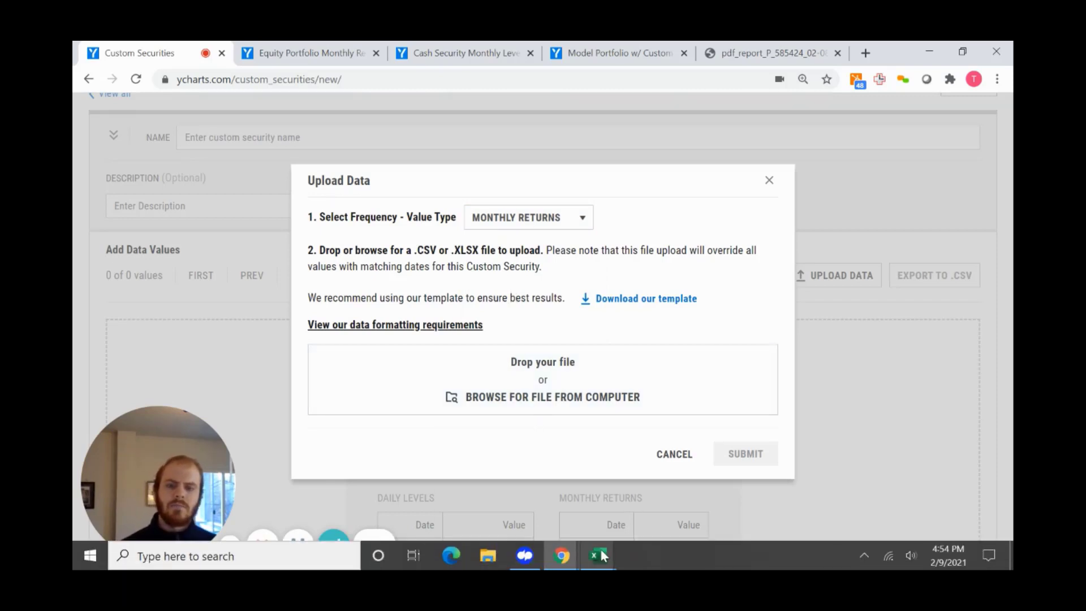
mouse_move(600, 548)
click(549, 501)
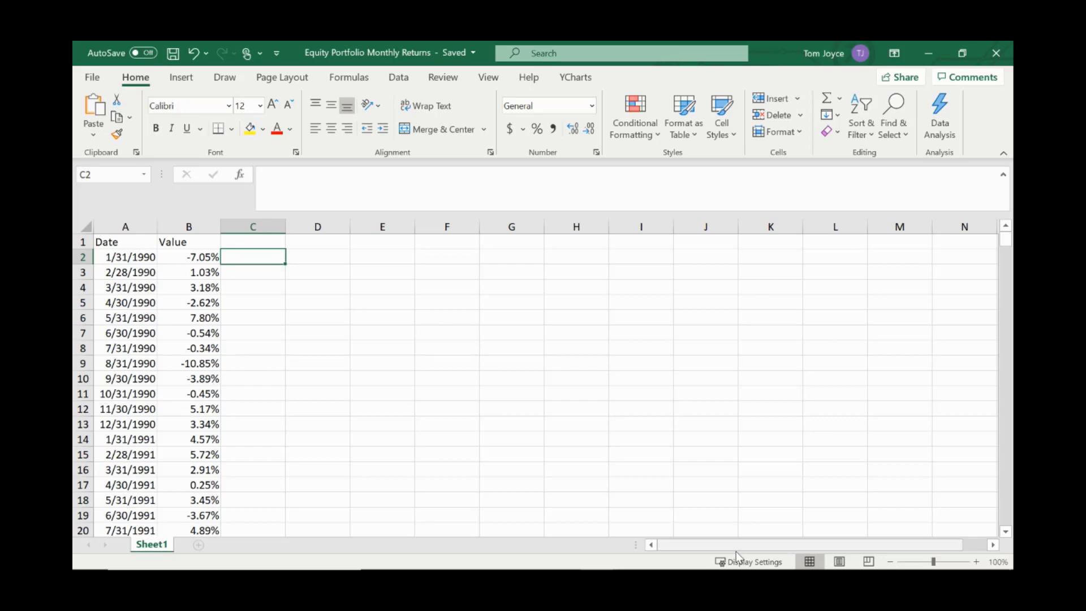
mouse_move(600, 566)
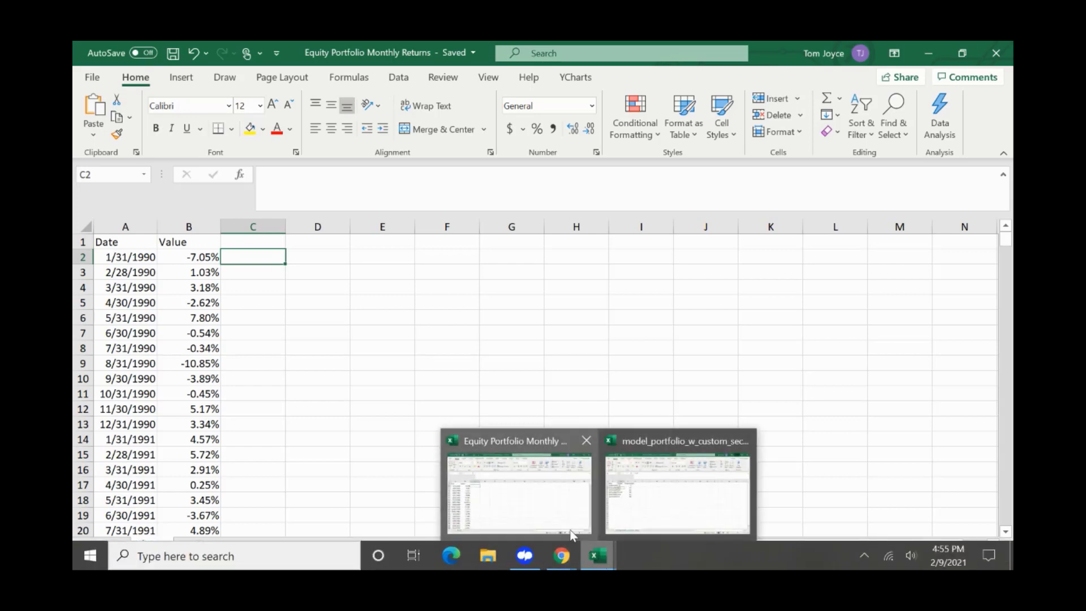
Upload Equity Portfolio Monthly Returns.xlsx, importing 372 monthly return values starting January 1990
click(577, 504)
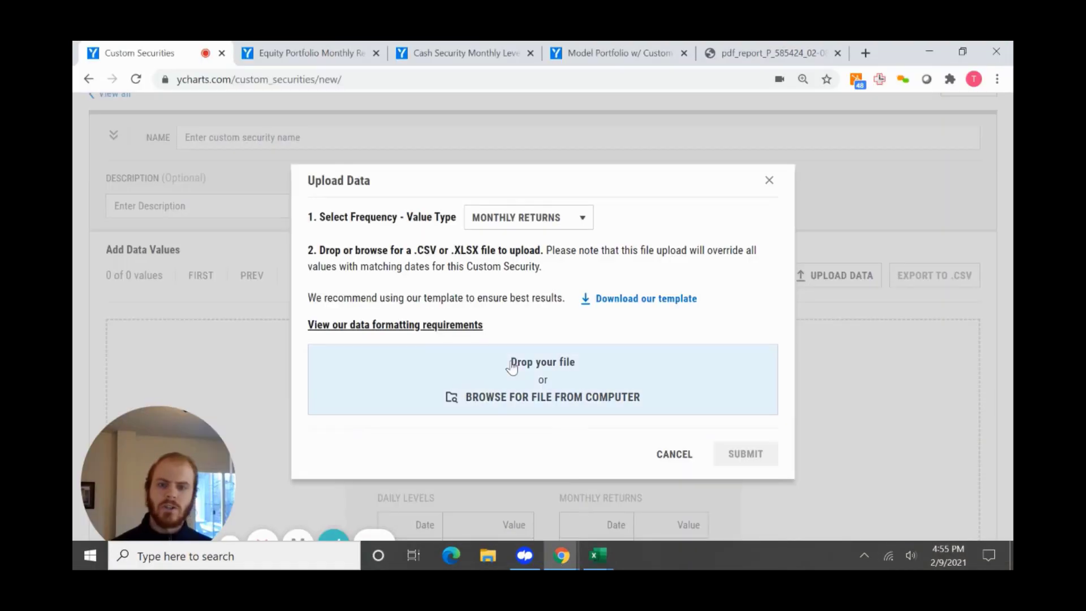
click(511, 361)
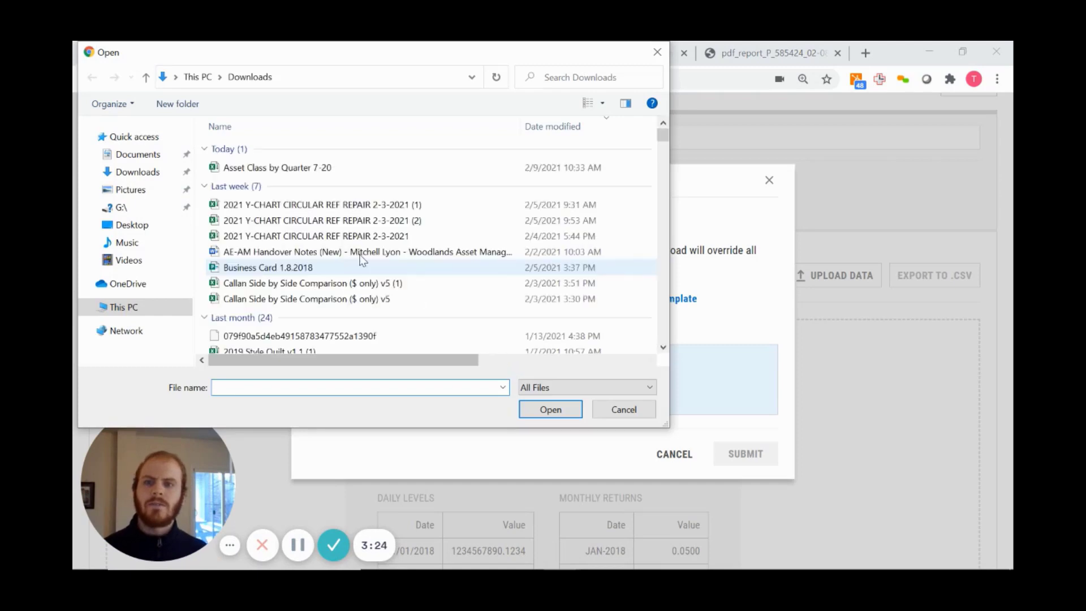
click(295, 169)
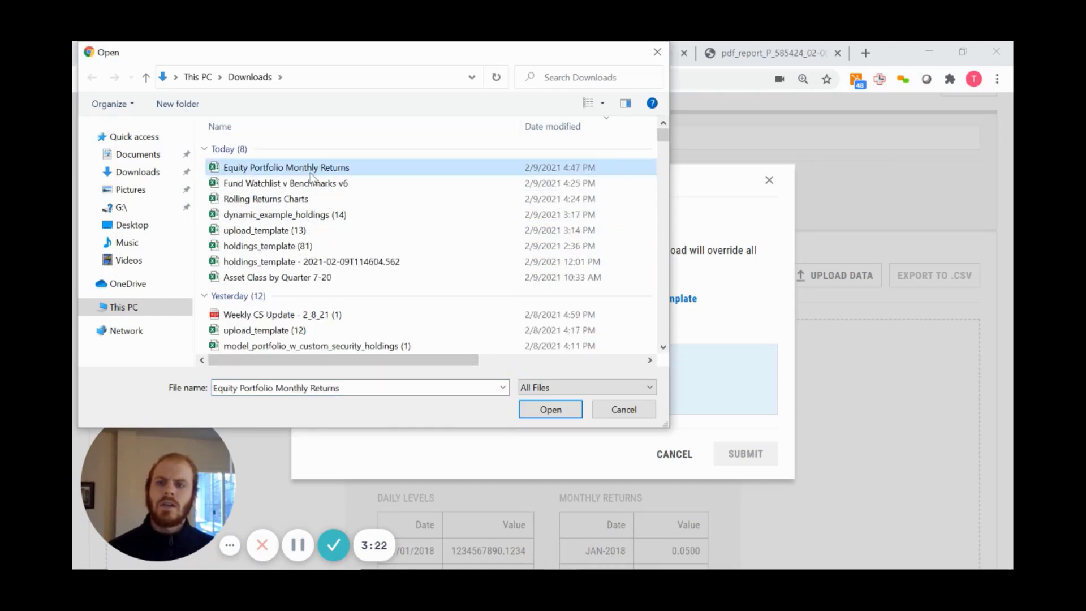
click(550, 410)
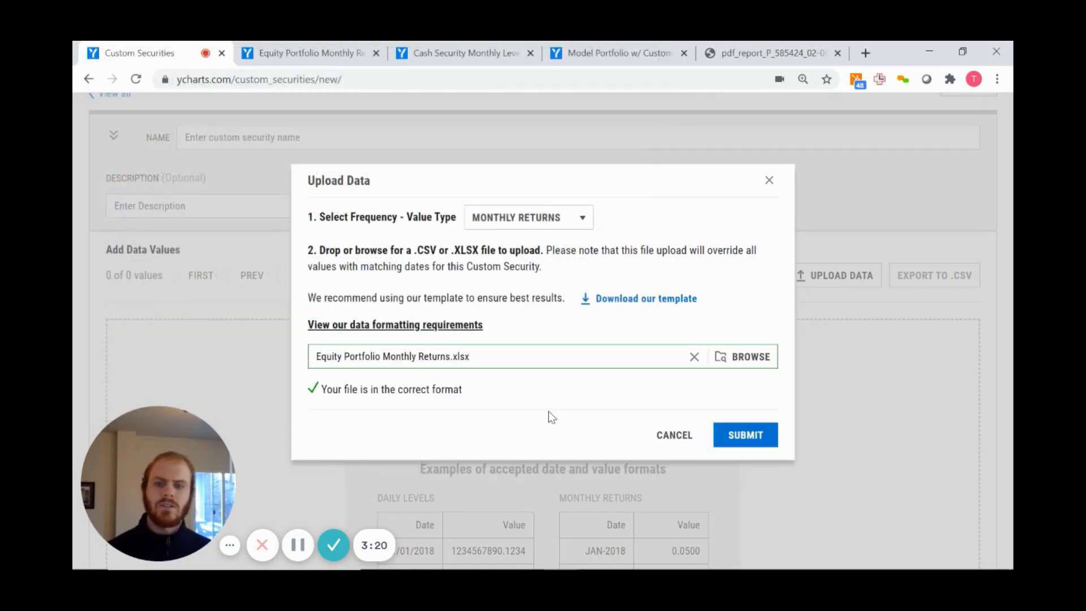
click(754, 444)
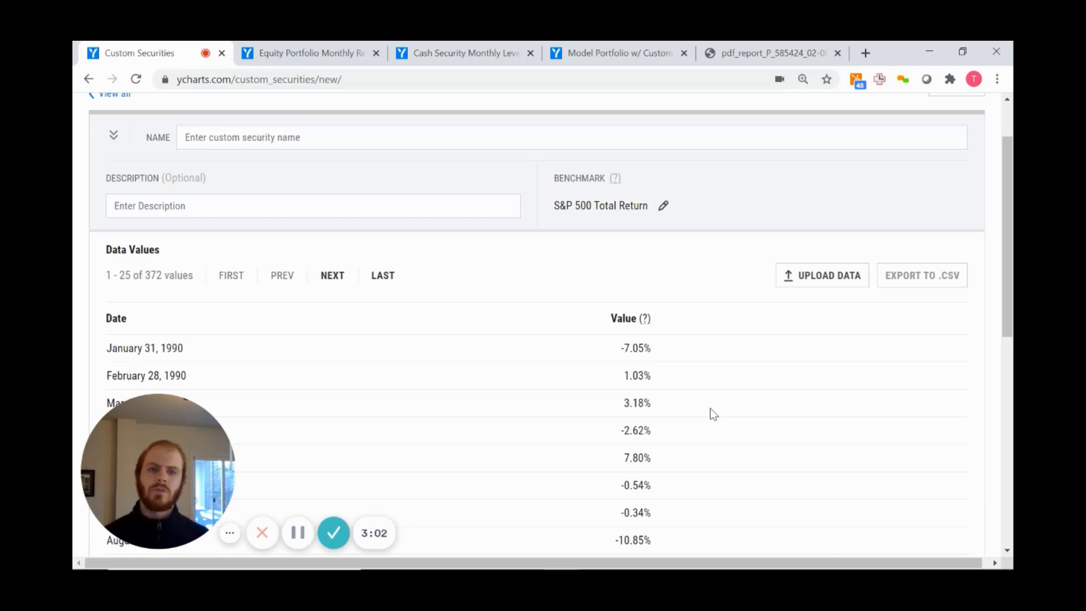
click(722, 48)
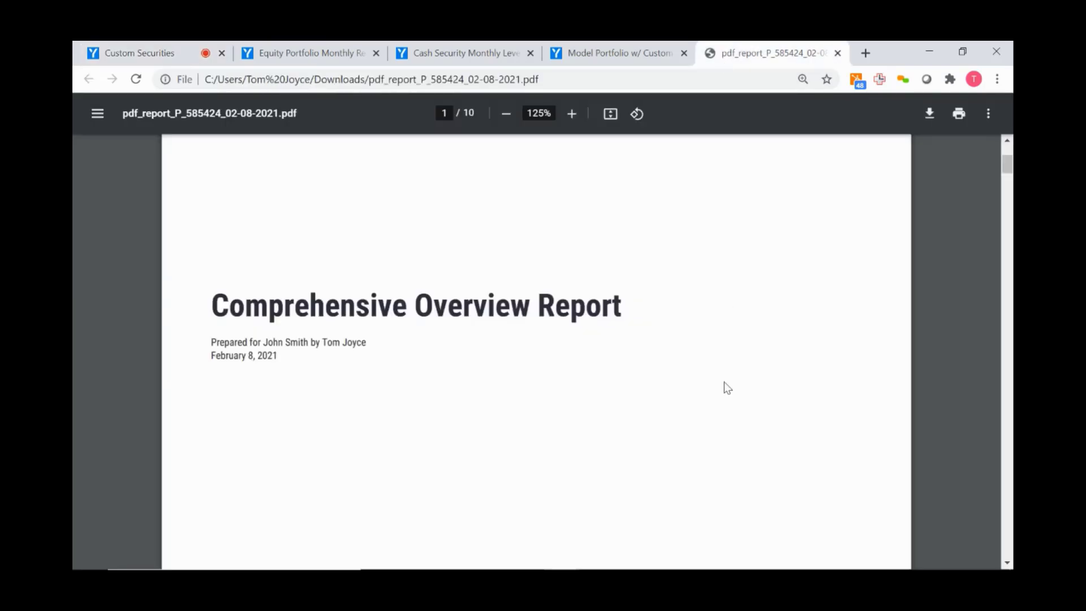
scroll(728, 388, down, 10)
scroll(731, 391, down, 4)
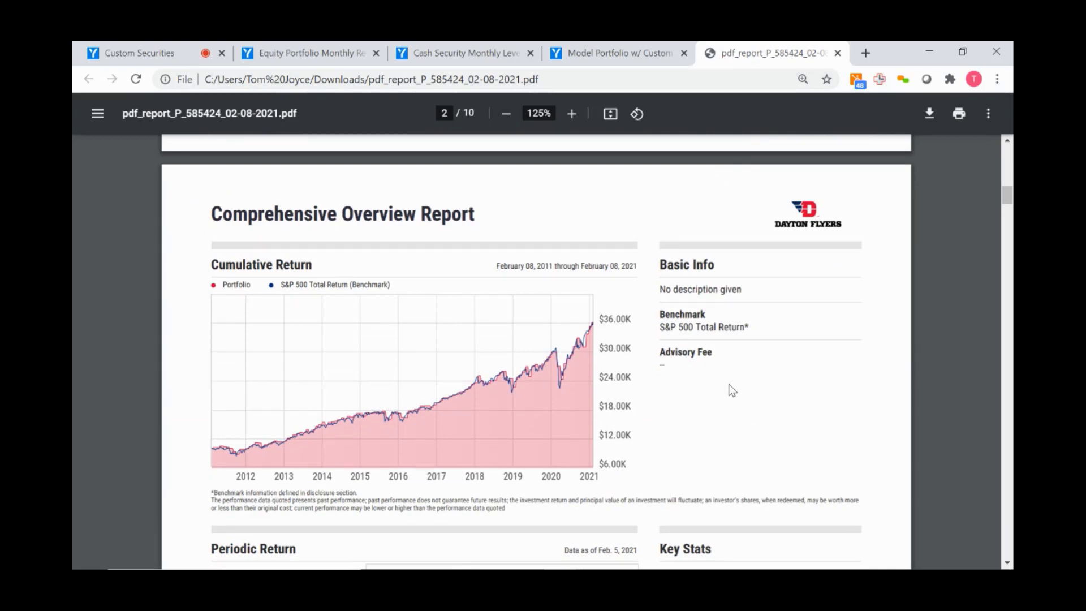
click(177, 43)
scroll(516, 334, up, 2)
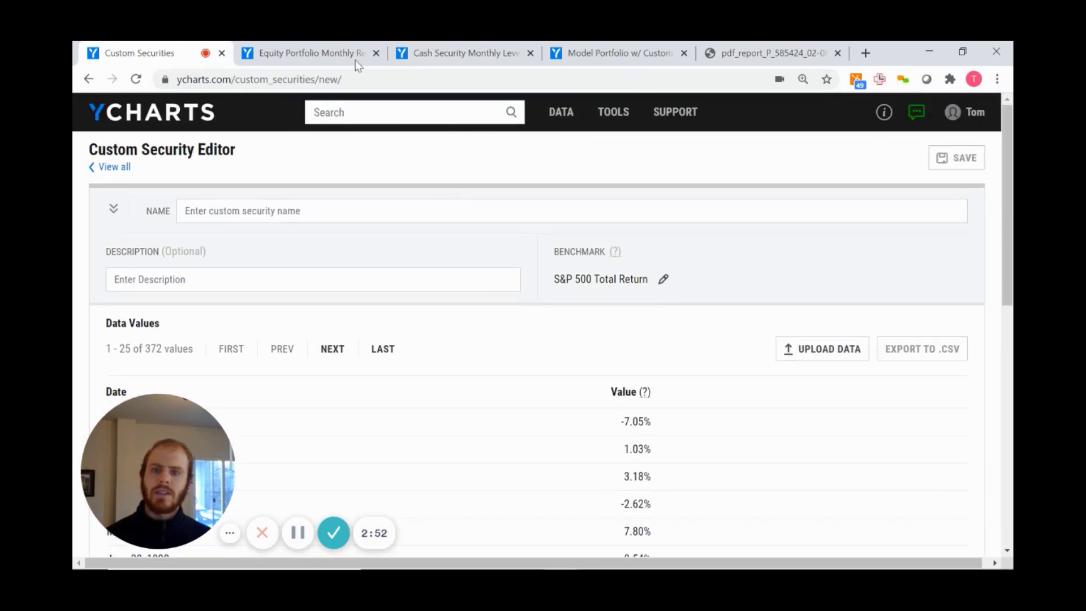
View the Equity Portfolio Monthly Returns quote page and highlight its Y:75 symbol
click(315, 46)
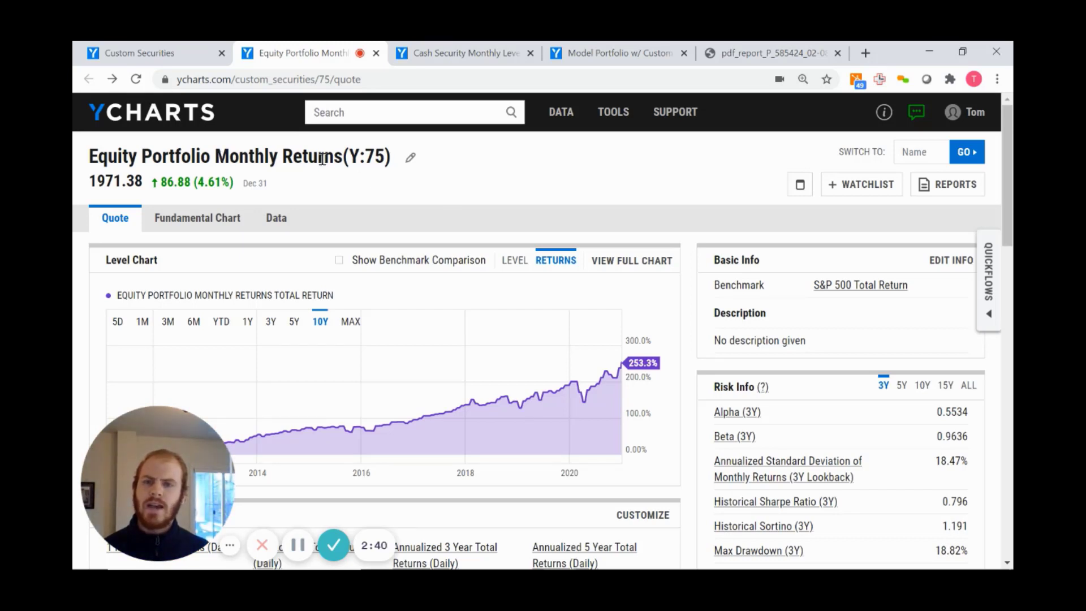
drag(349, 157, 385, 158)
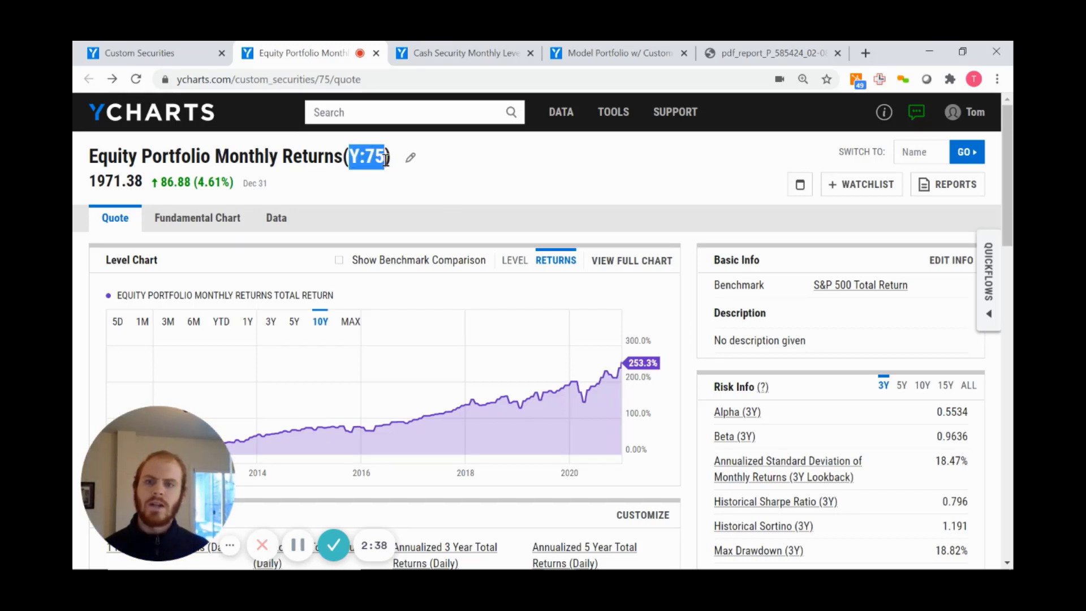
click(439, 221)
Look through the Key Stats, then go to the Model Portfolios list
scroll(439, 229, down, 3)
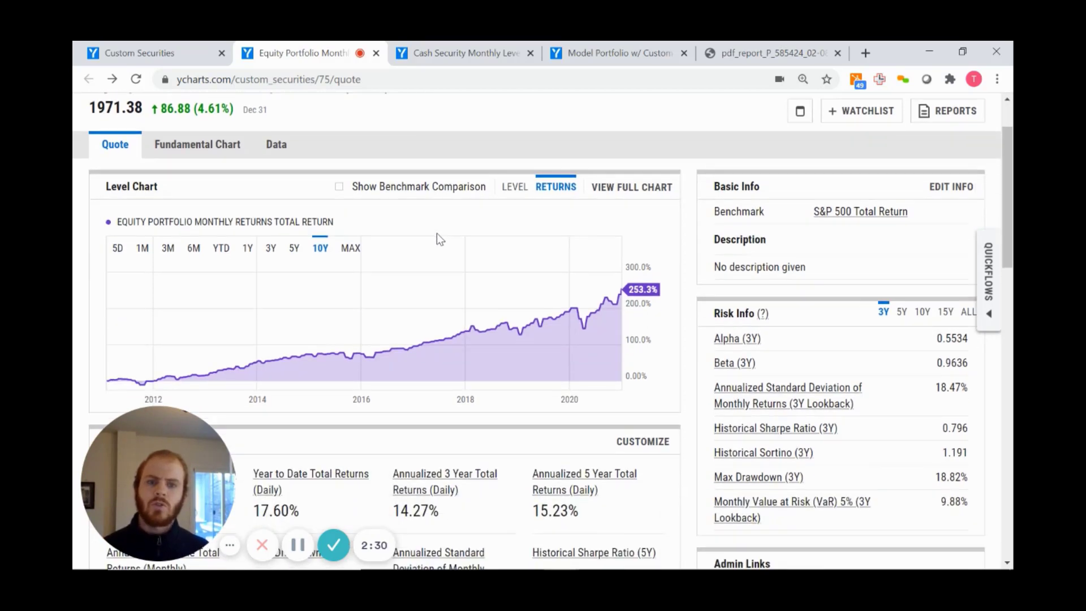
scroll(436, 237, down, 2)
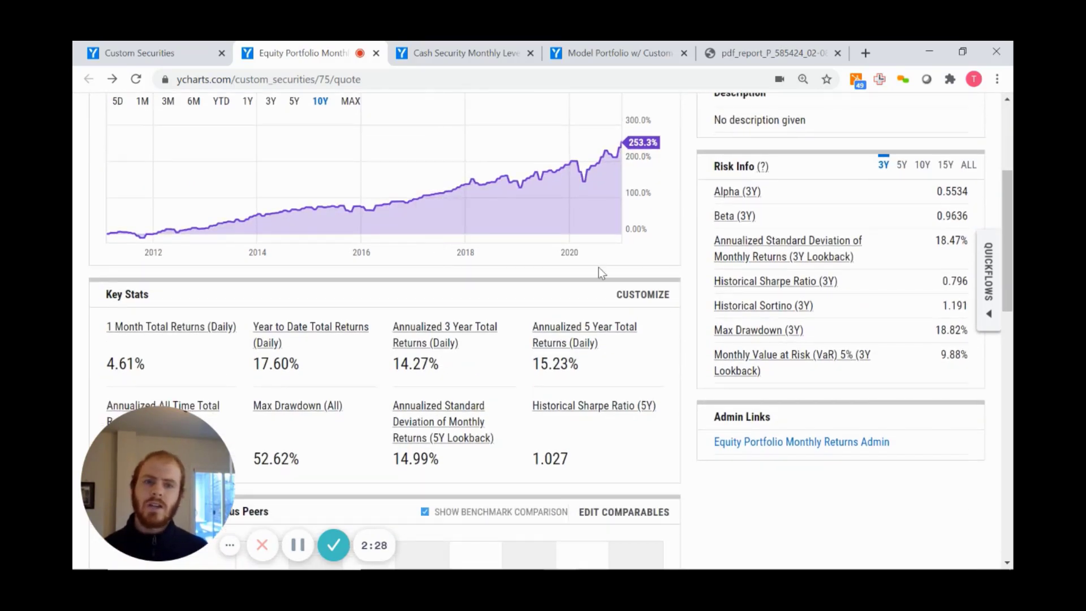
scroll(707, 285, down, 2)
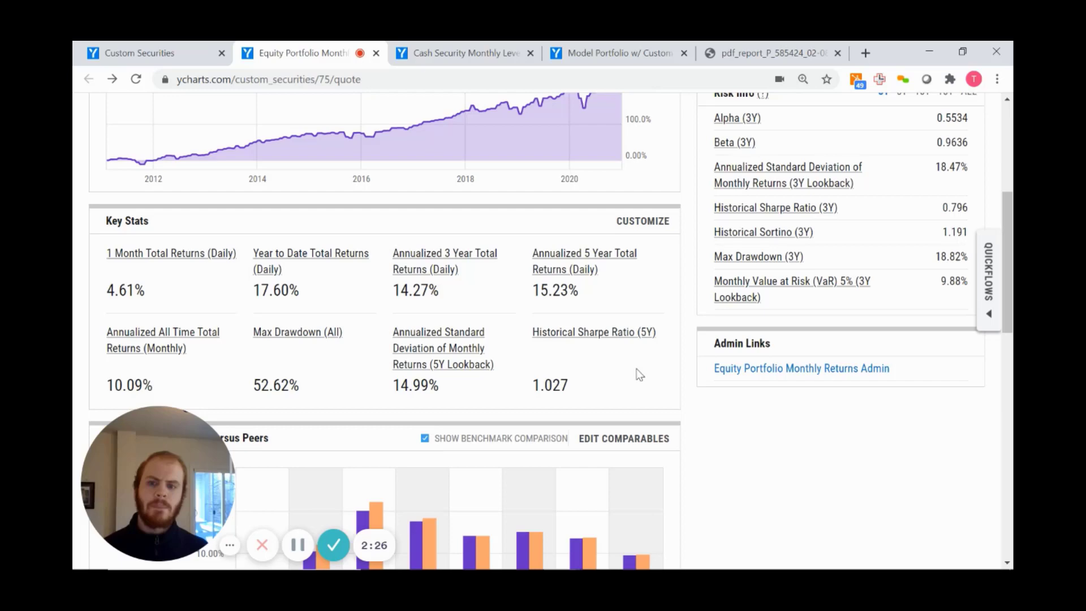
scroll(625, 378, up, 4)
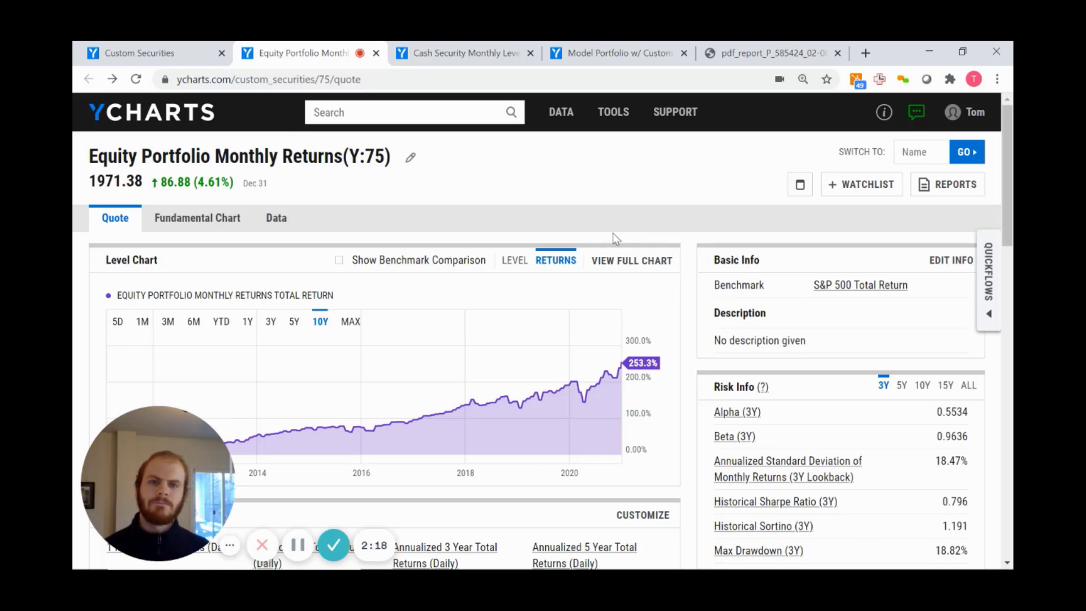
mouse_move(617, 112)
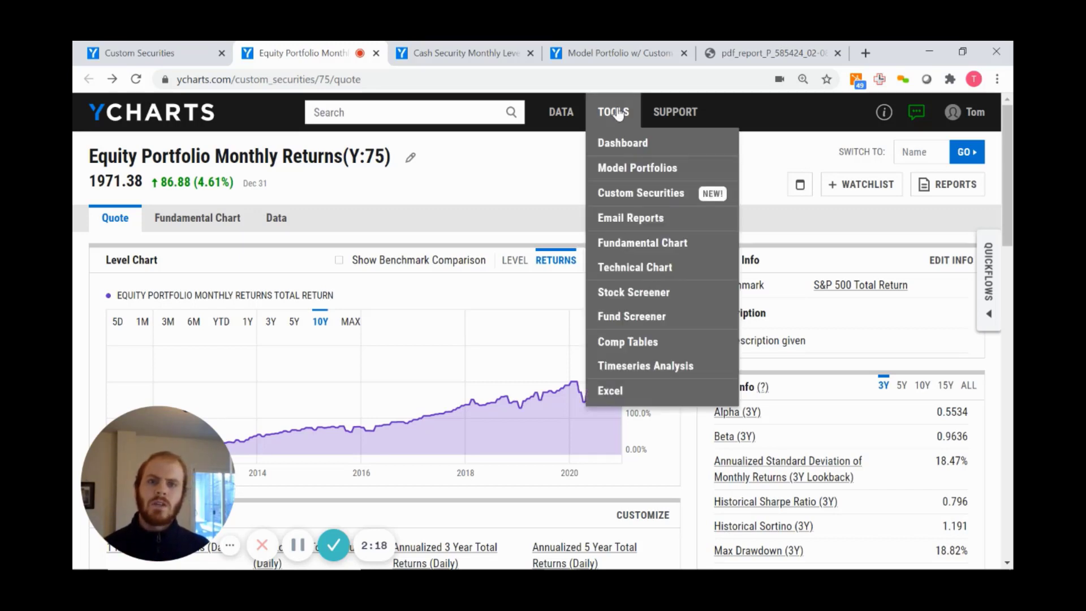
click(618, 170)
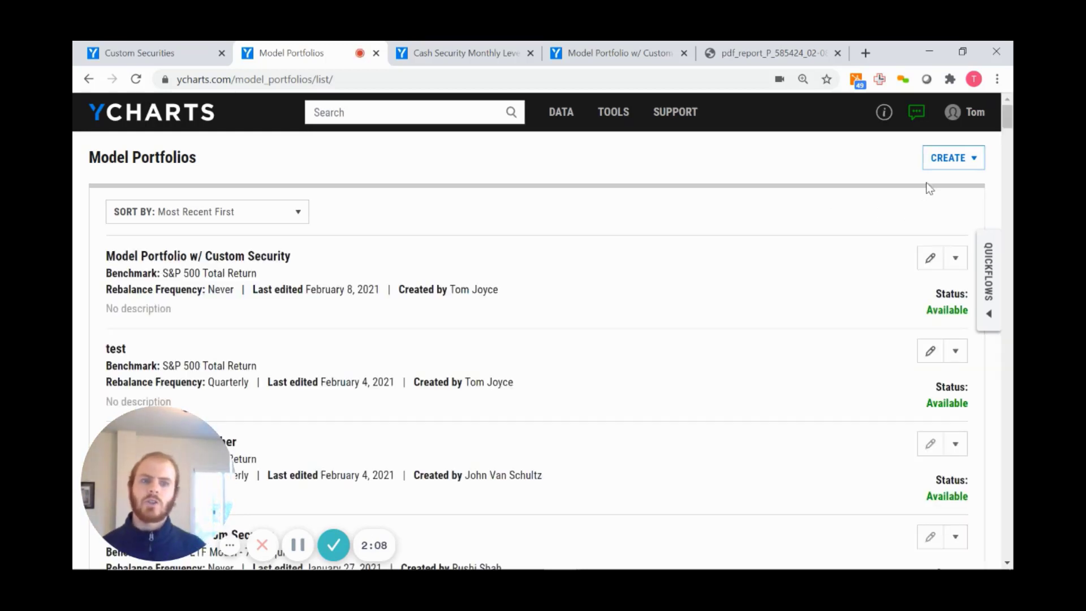
click(939, 165)
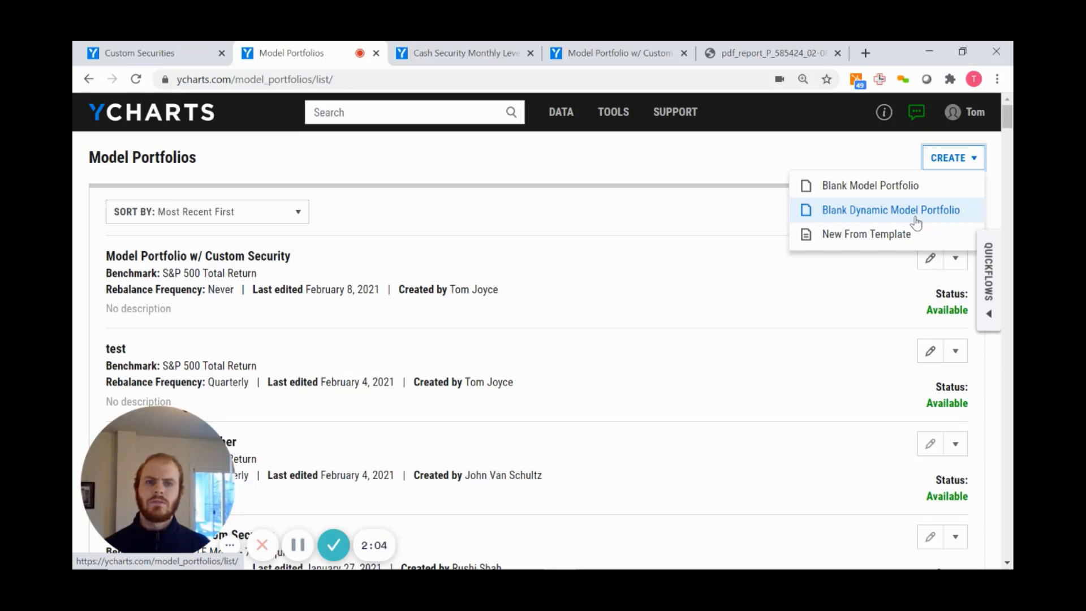
click(643, 213)
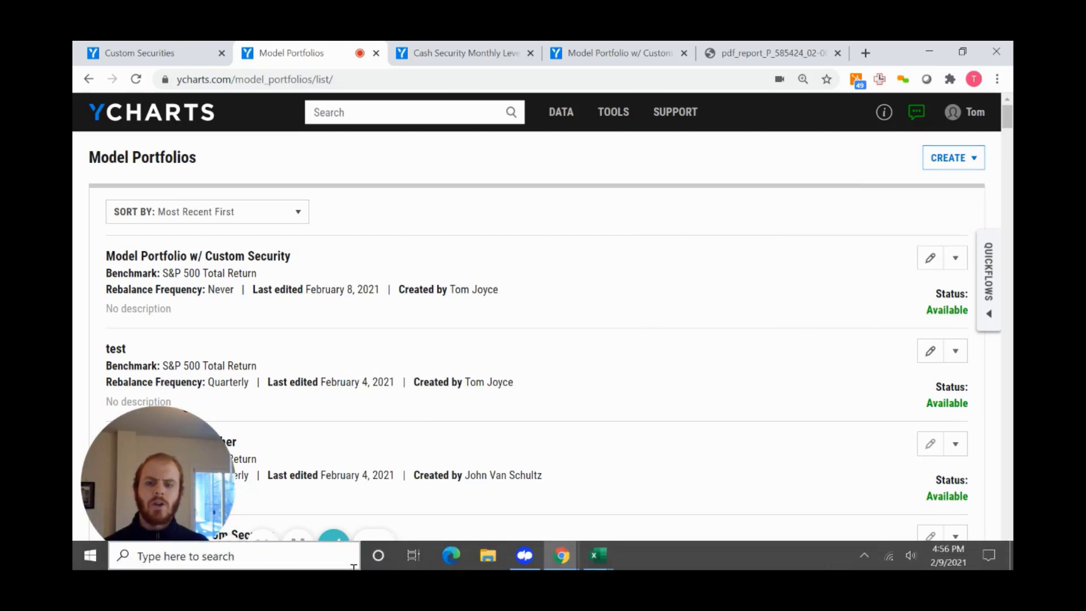
click(595, 557)
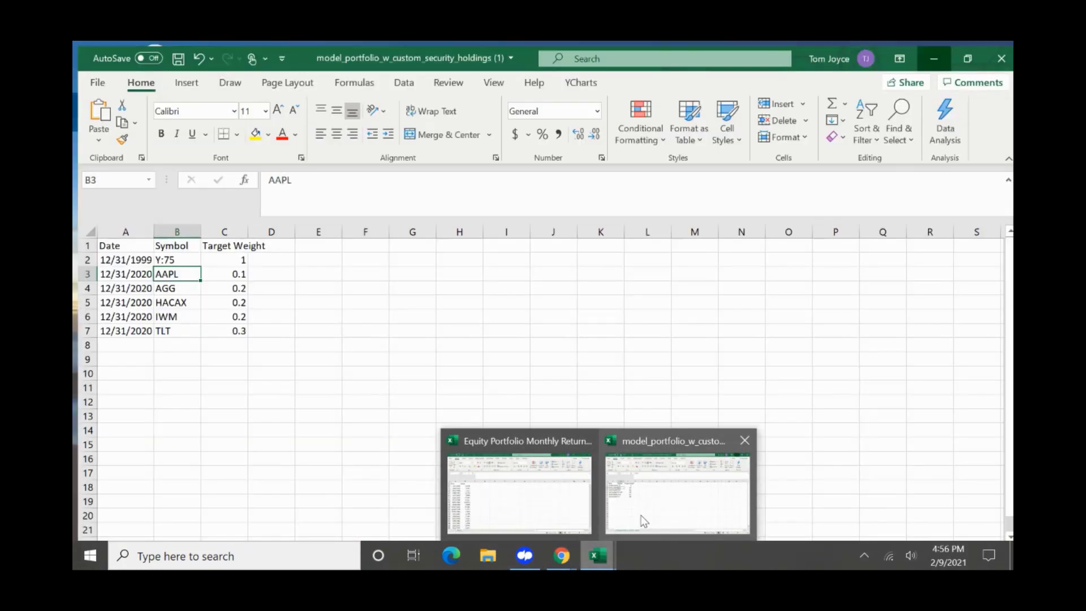
click(641, 515)
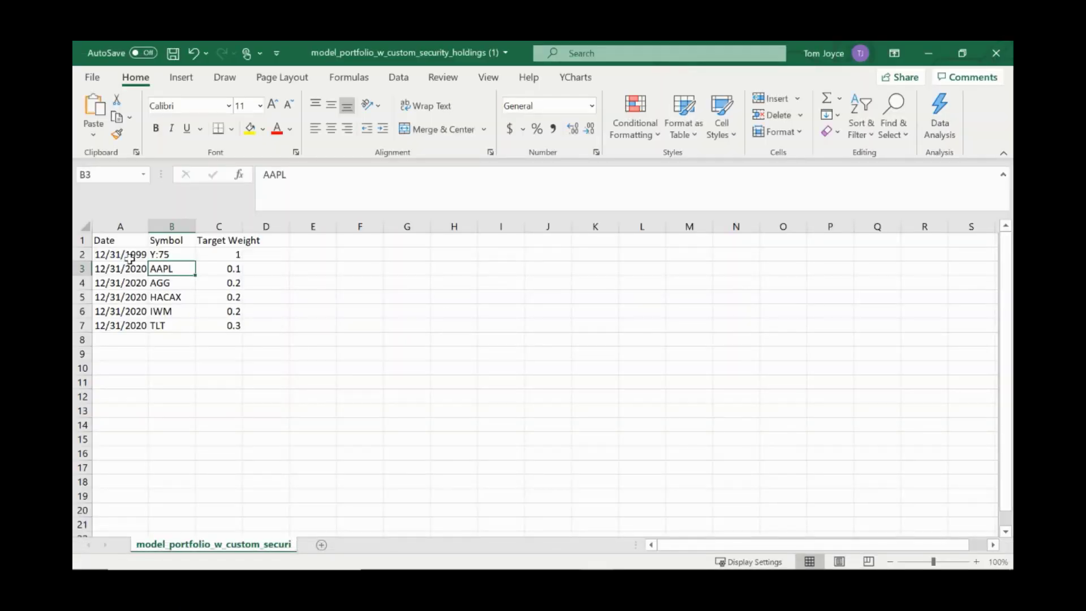
click(114, 255)
drag(114, 255, 121, 326)
click(179, 379)
click(180, 254)
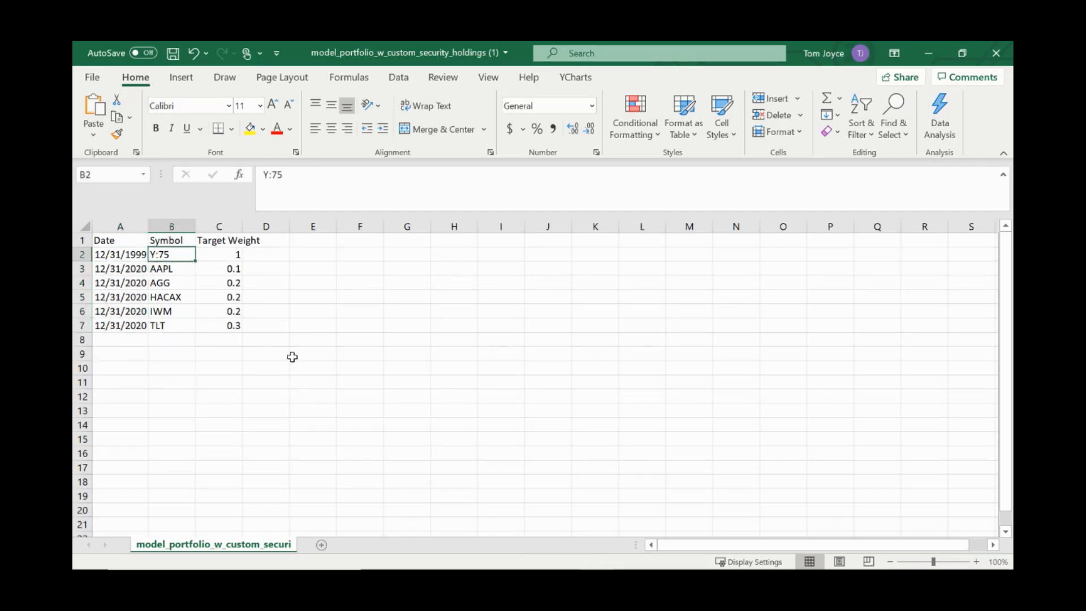
click(238, 253)
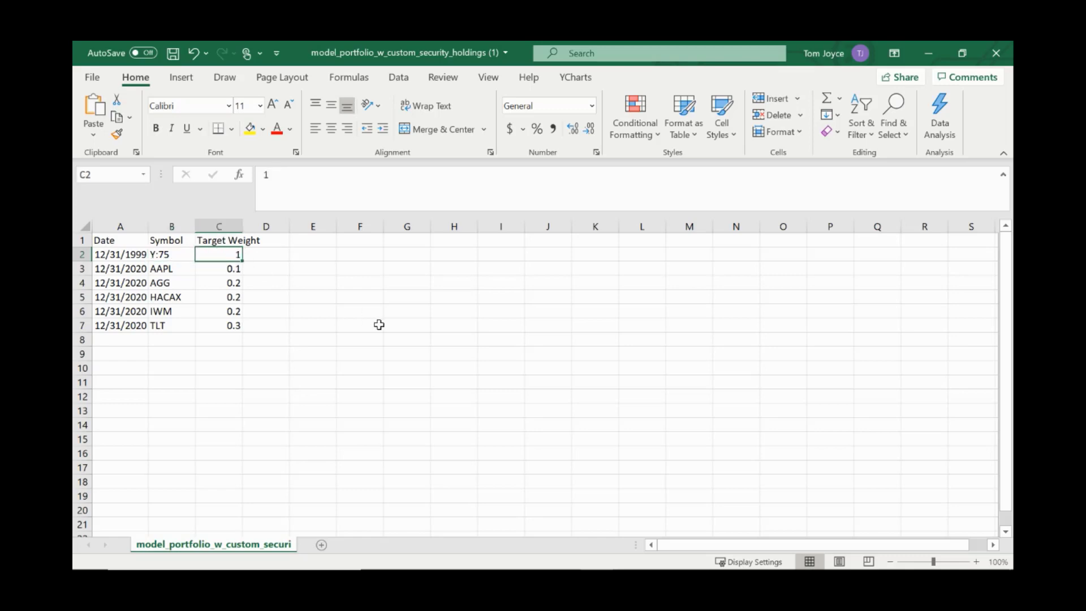
click(165, 255)
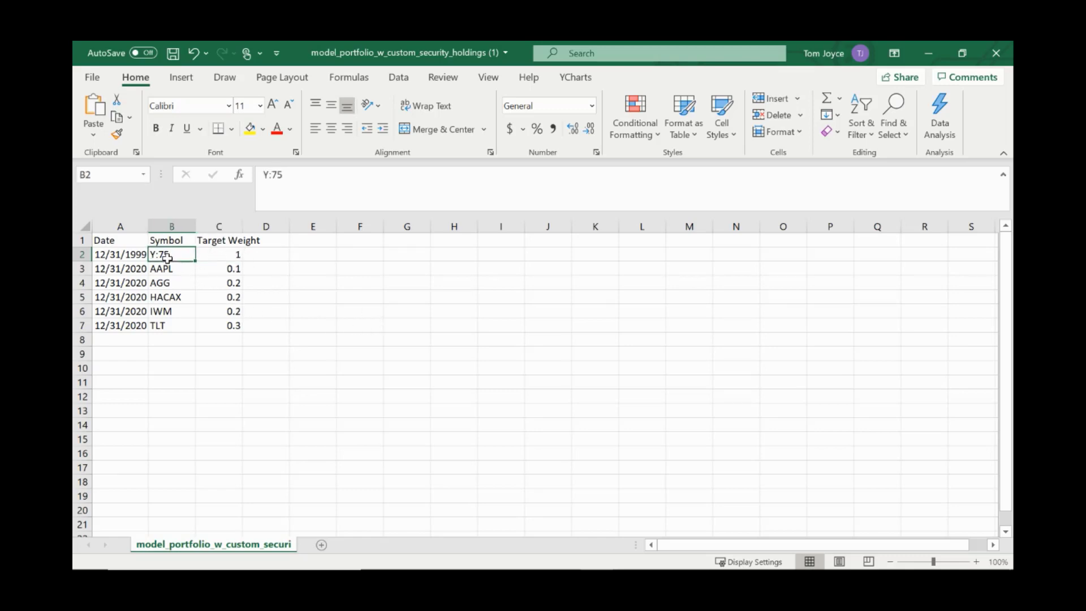
click(139, 256)
drag(138, 255, 138, 268)
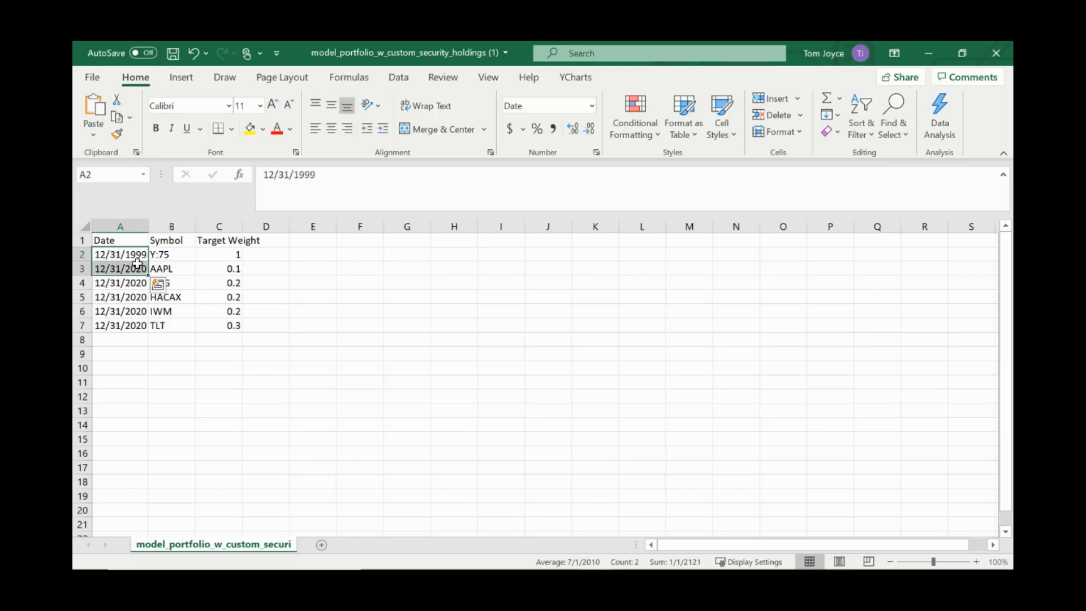
click(137, 258)
click(139, 270)
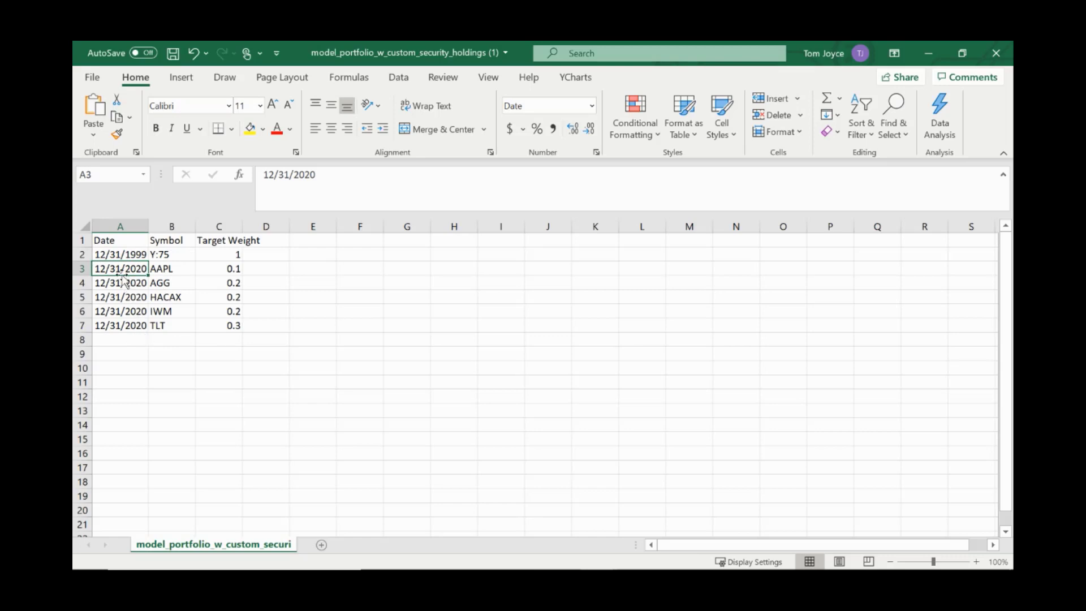
drag(120, 270, 219, 322)
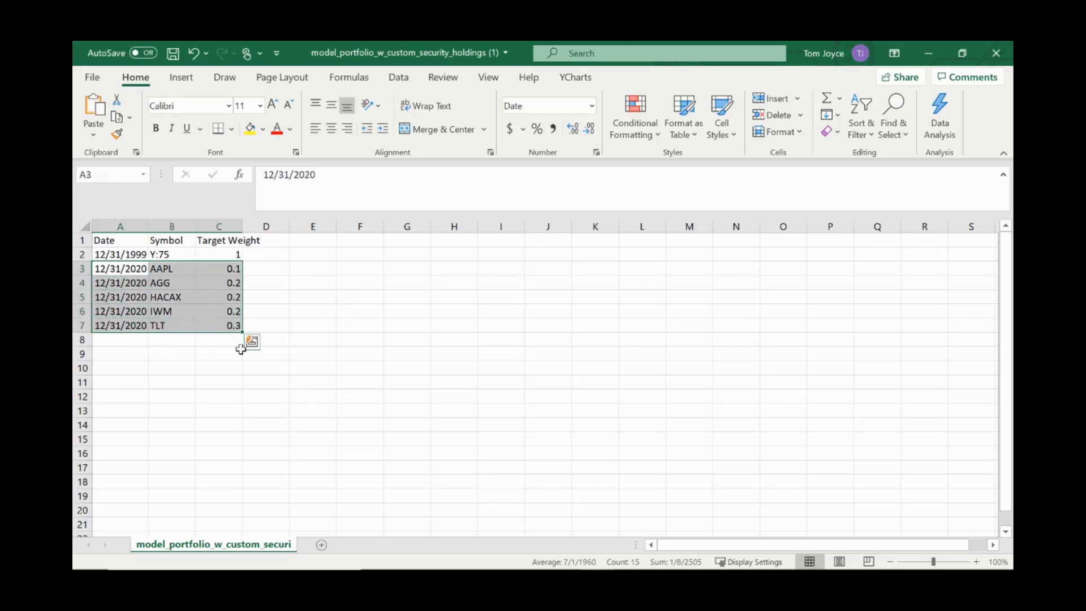
click(317, 372)
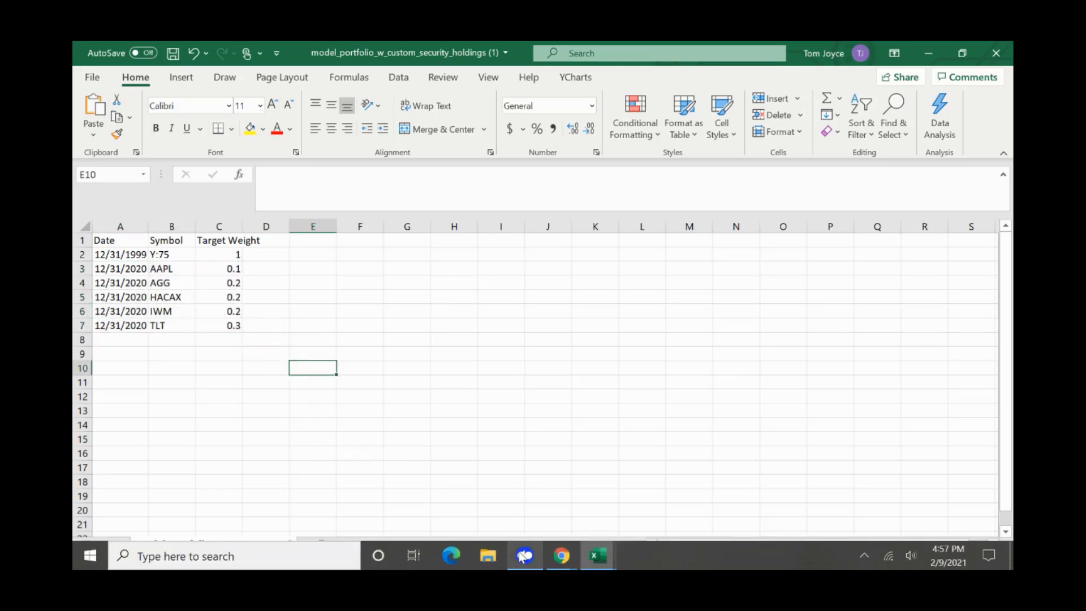
Open and browse the Model Portfolio w/ Custom Security quote page
mouse_move(564, 556)
click(561, 517)
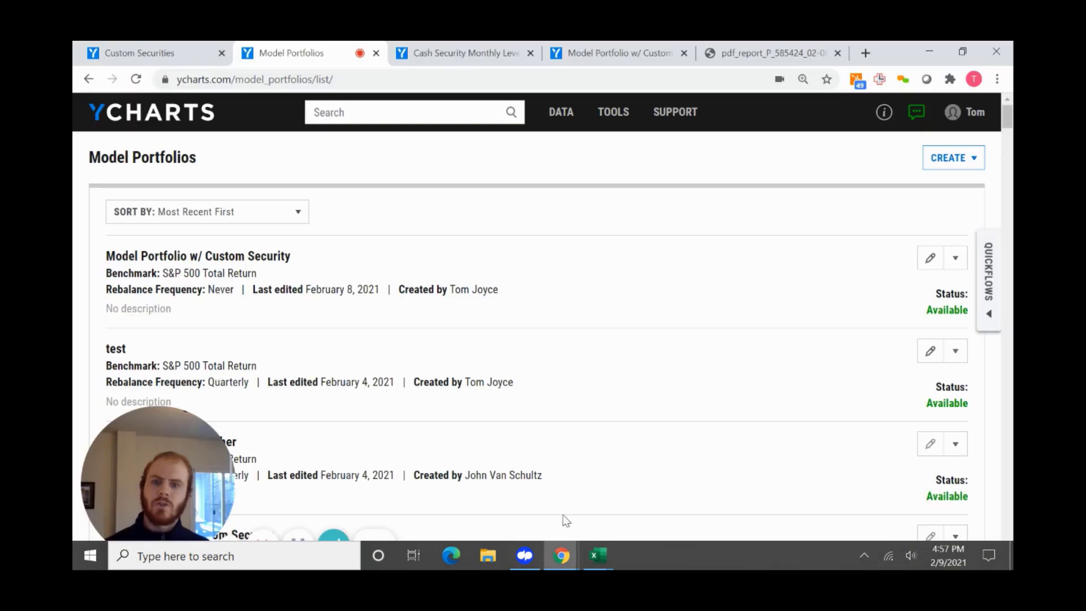
click(599, 53)
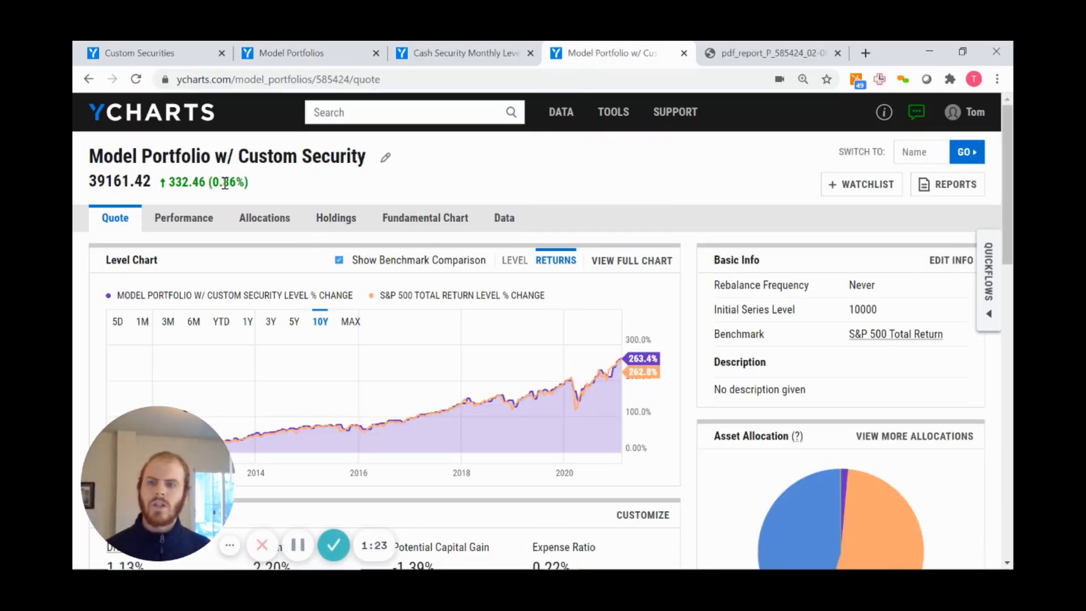
scroll(225, 183, down, 1)
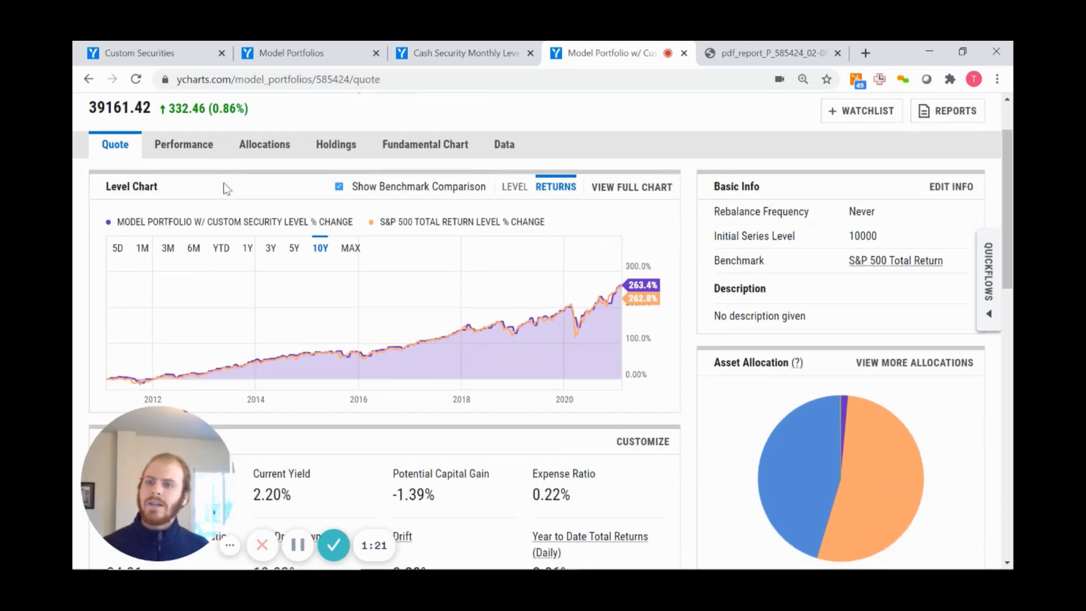
scroll(224, 187, down, 3)
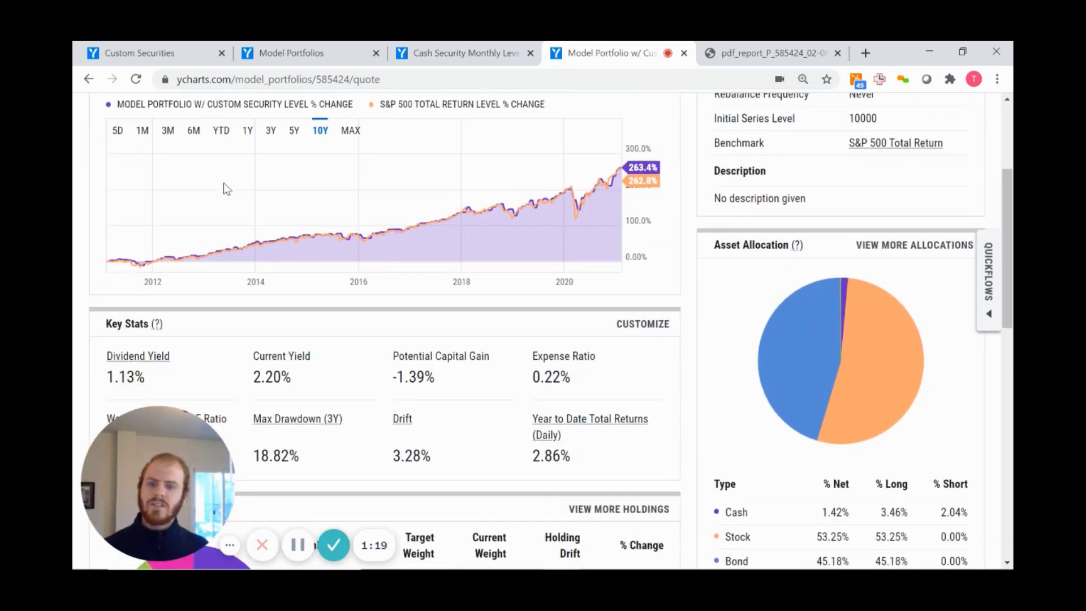
scroll(223, 182, down, 2)
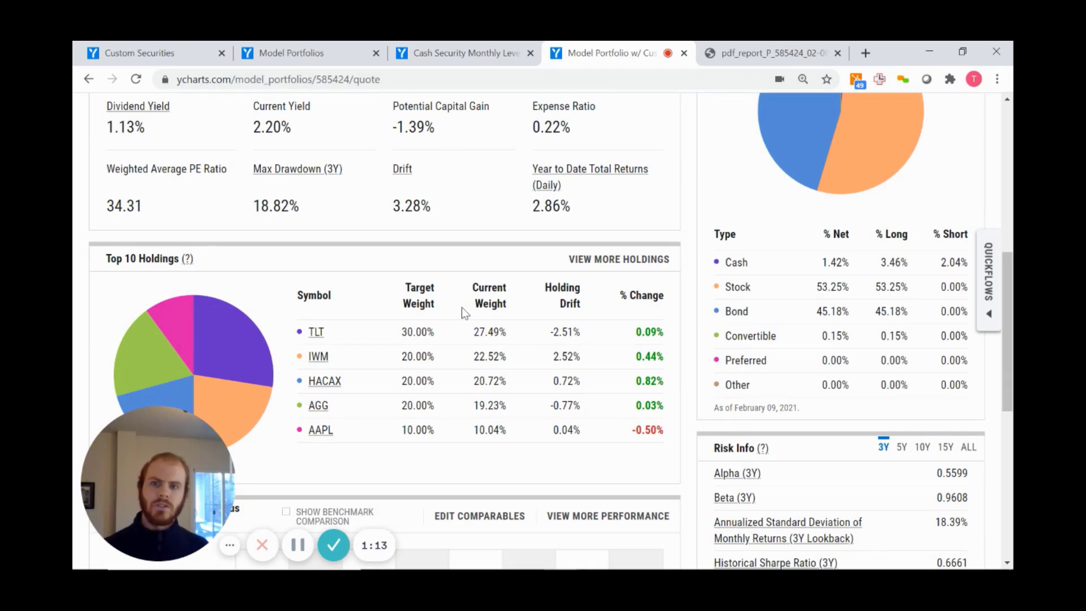
scroll(441, 345, up, 6)
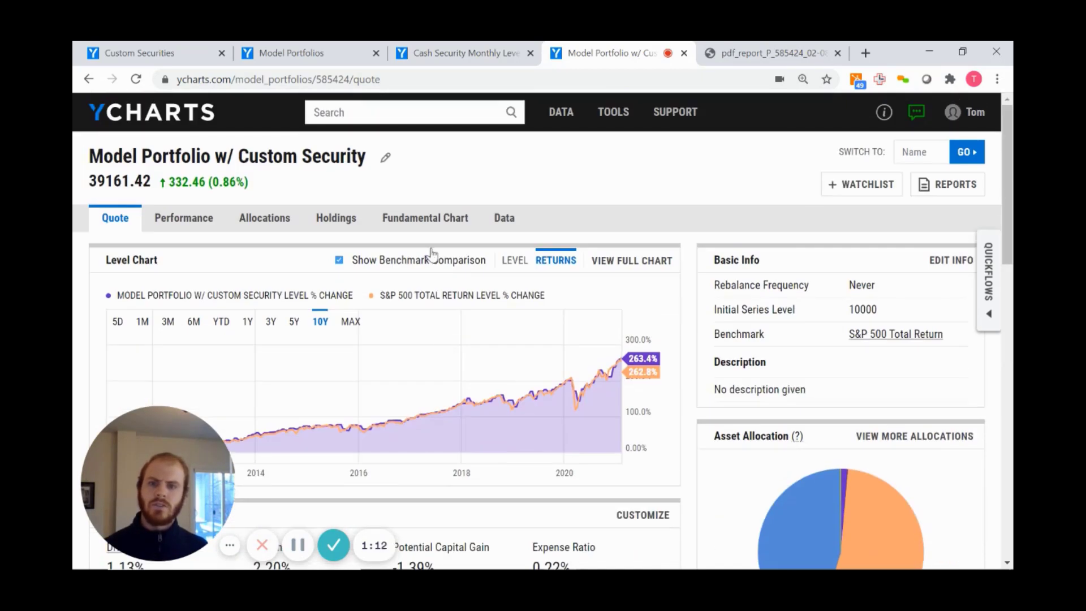
View its Allocations: Stock 53.25%, Bond 45.18%, Cash 1.42% net
click(287, 218)
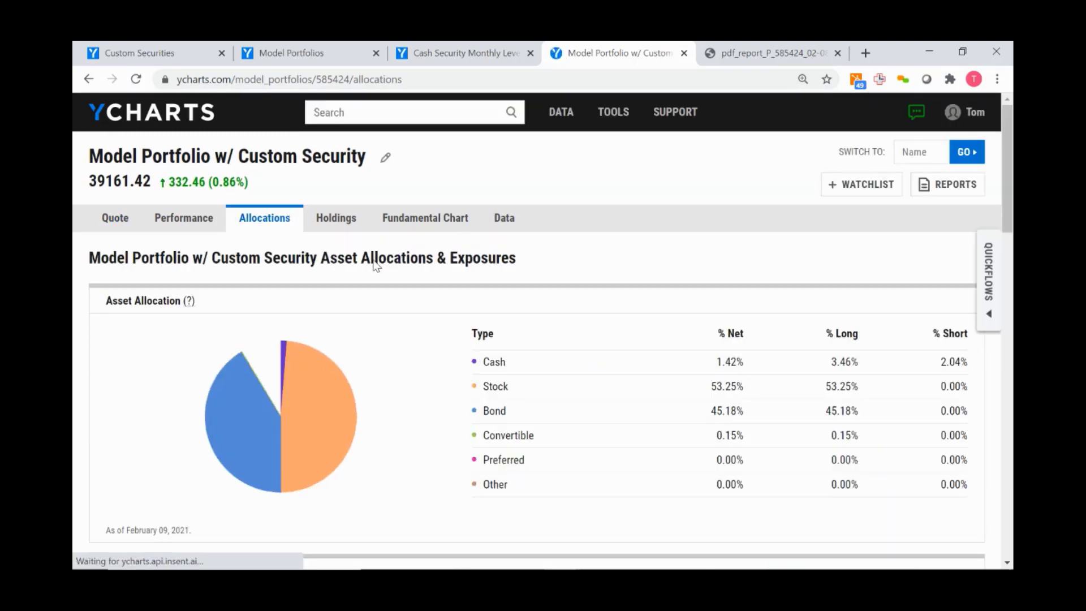
scroll(373, 264, down, 1)
scroll(373, 265, down, 2)
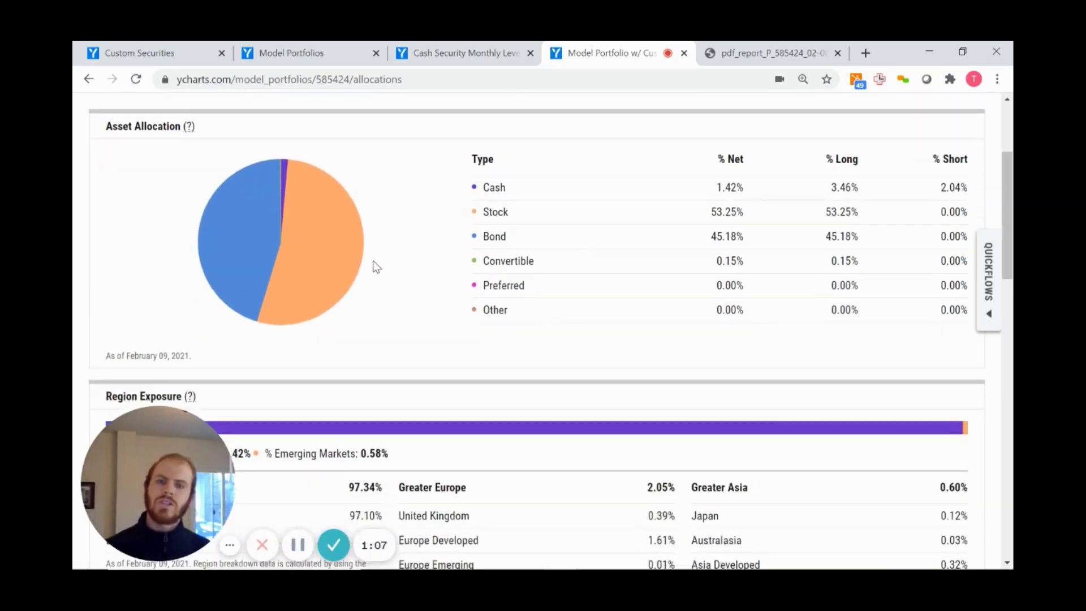
scroll(371, 267, up, 4)
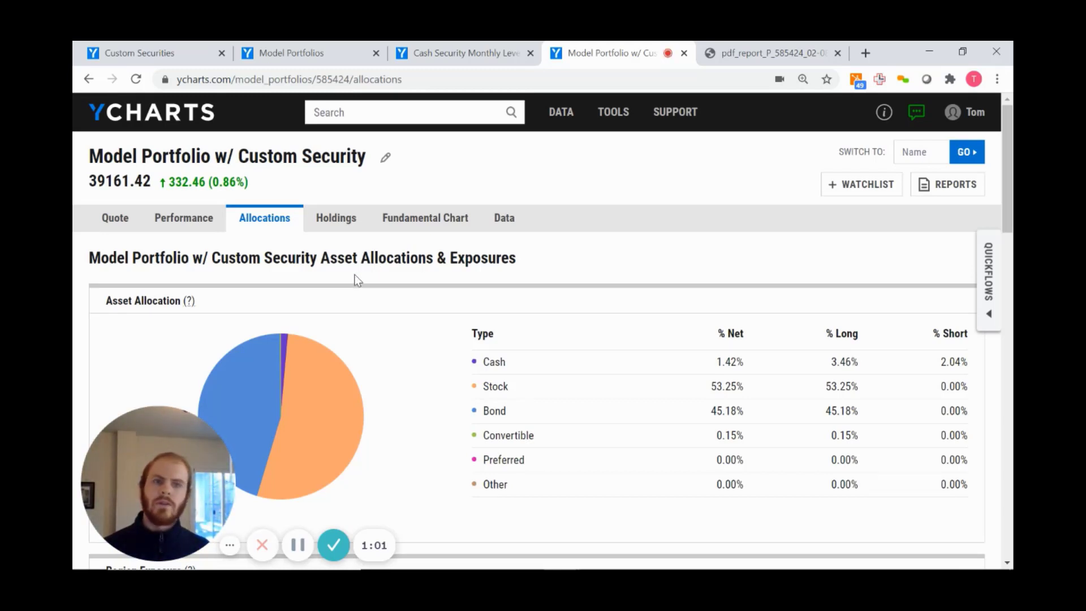
click(776, 52)
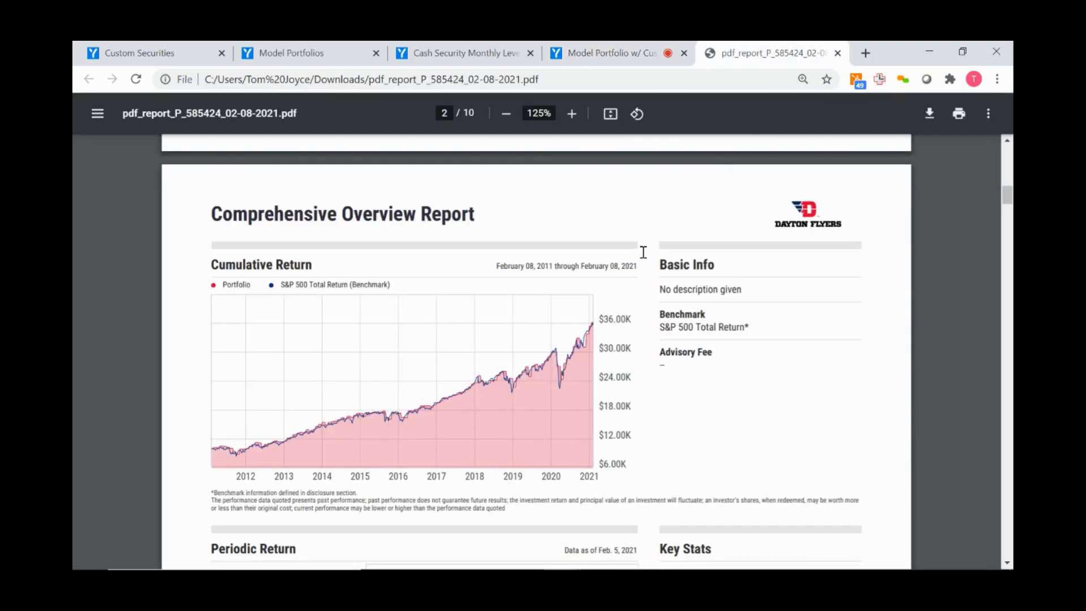
scroll(643, 253, down, 2)
scroll(643, 253, up, 1)
click(628, 54)
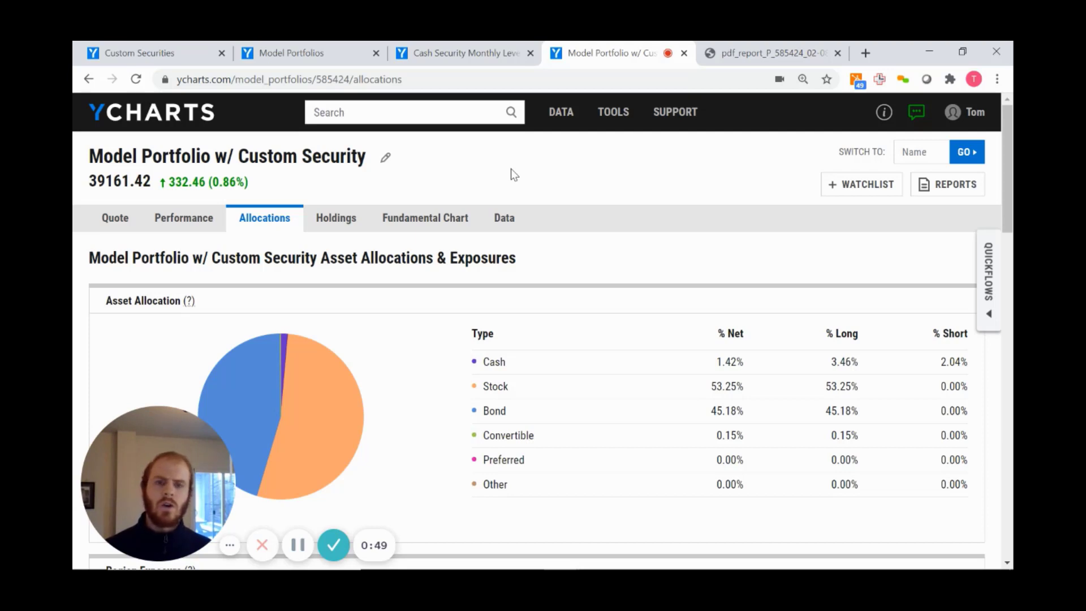
Switch to the Cash Security Monthly Levels (Y:78) tab with Ctrl+Shift+Tab
key(ctrl+shift+Tab)
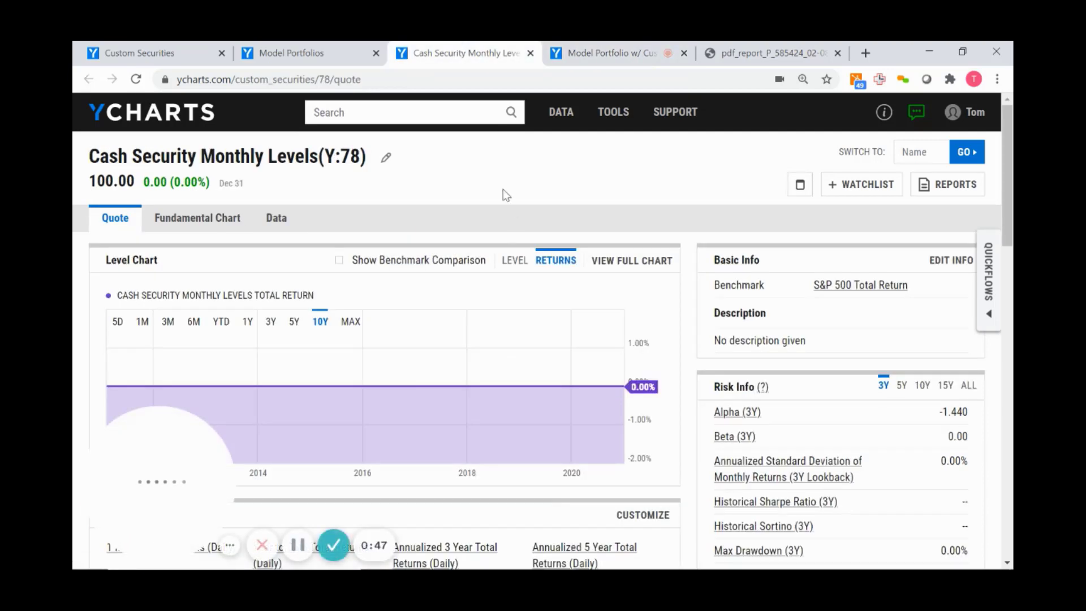